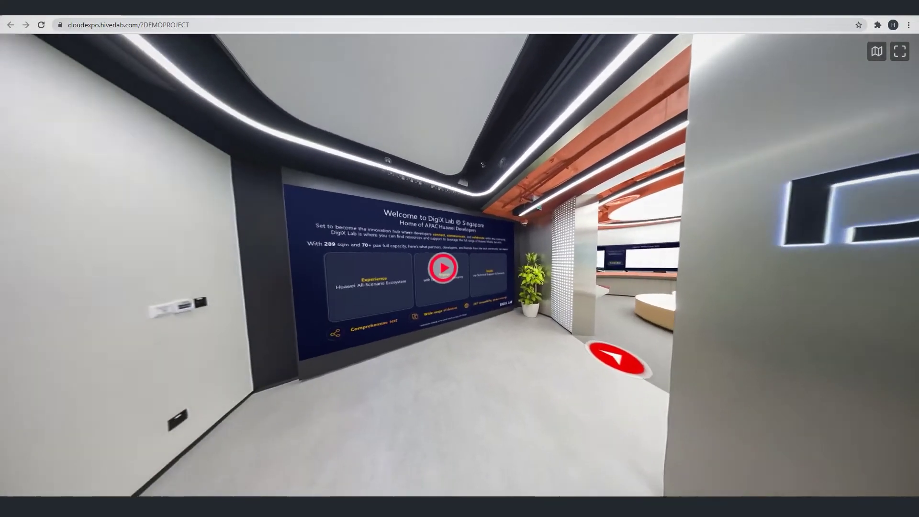
Step: Explore the virtual tour demos and view the Planting modification by the flower pots in the corridor
click(534, 290)
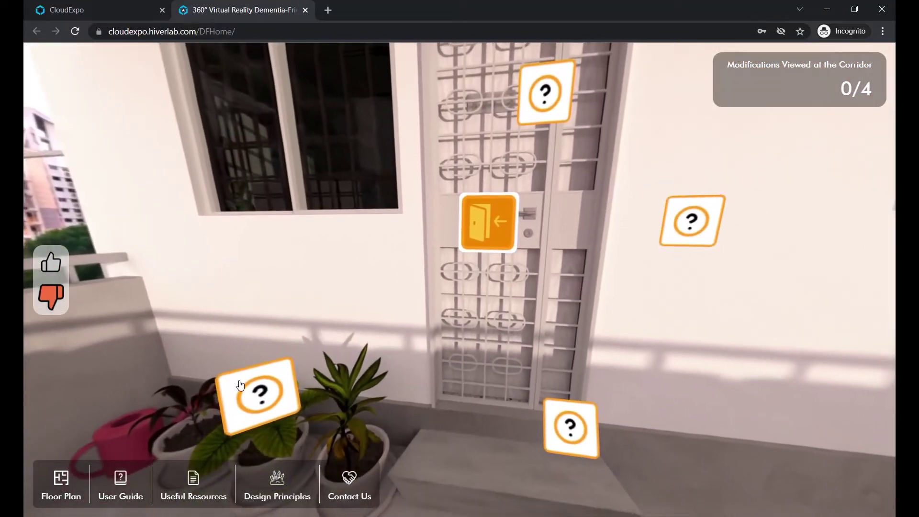
click(241, 384)
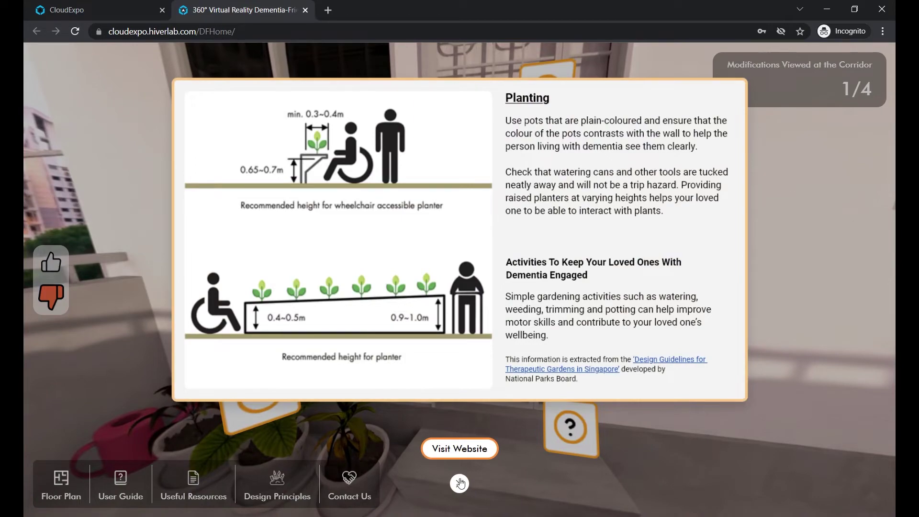
click(459, 483)
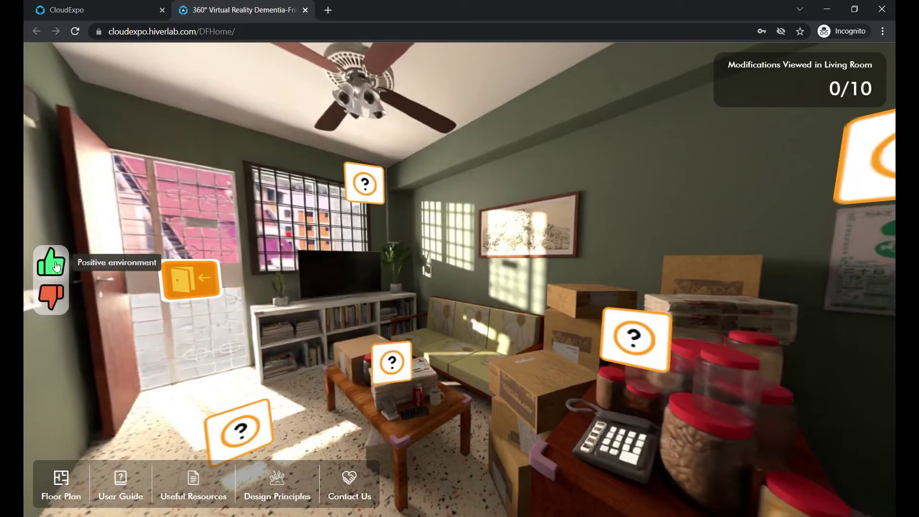
Step: Explore the living room's positive environment option, floor plan, Useful Resources and Design Principles
click(56, 267)
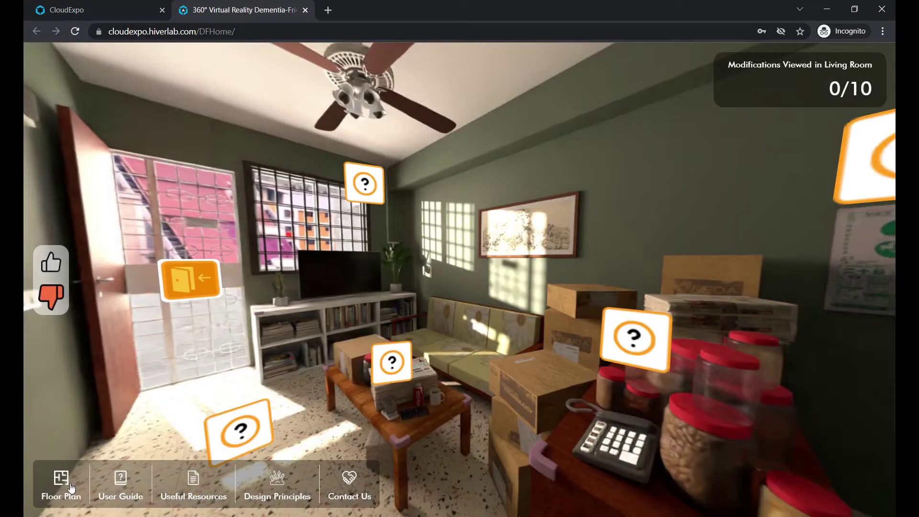
click(71, 488)
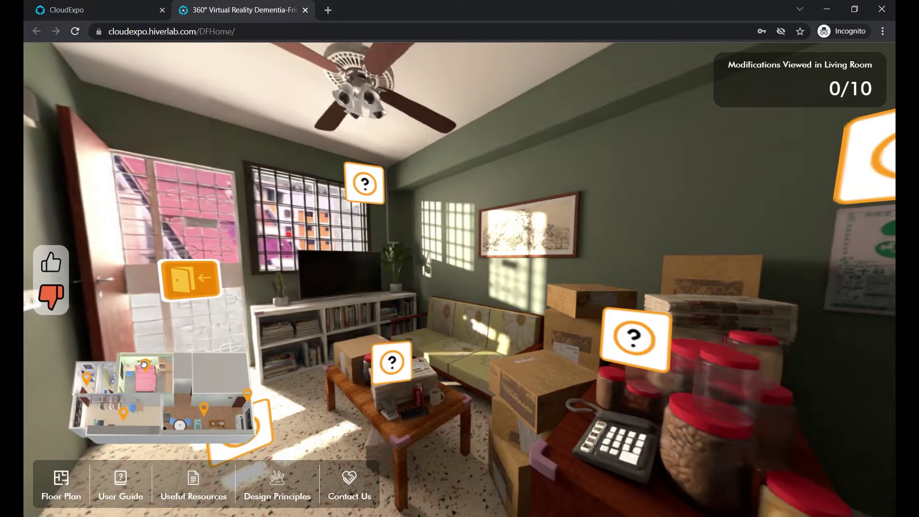
click(194, 483)
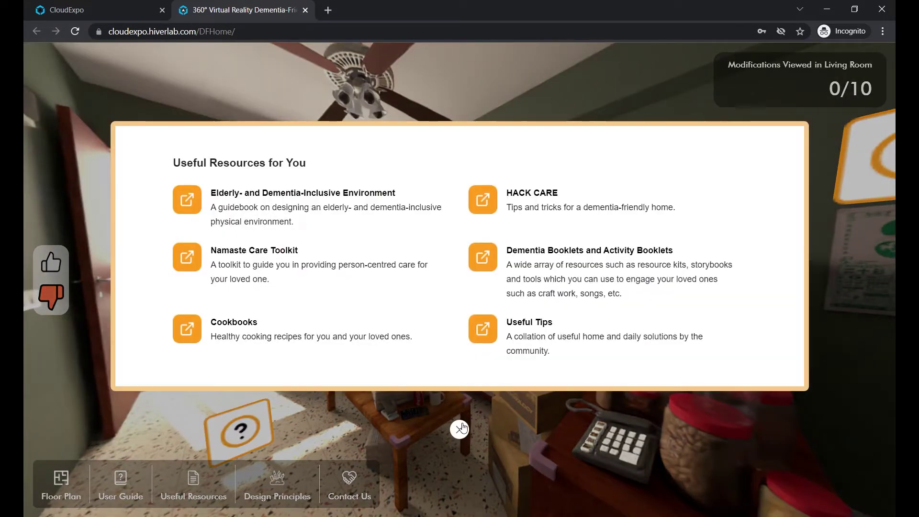
click(458, 429)
click(280, 493)
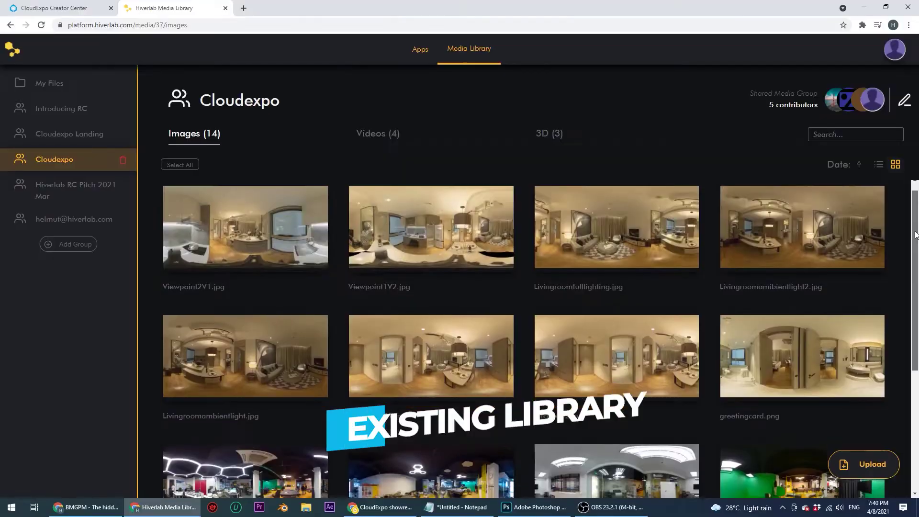
Step: Browse the images in the Cloudexpo group of the Hiverlab Media Library
scroll(912, 359, down, 5)
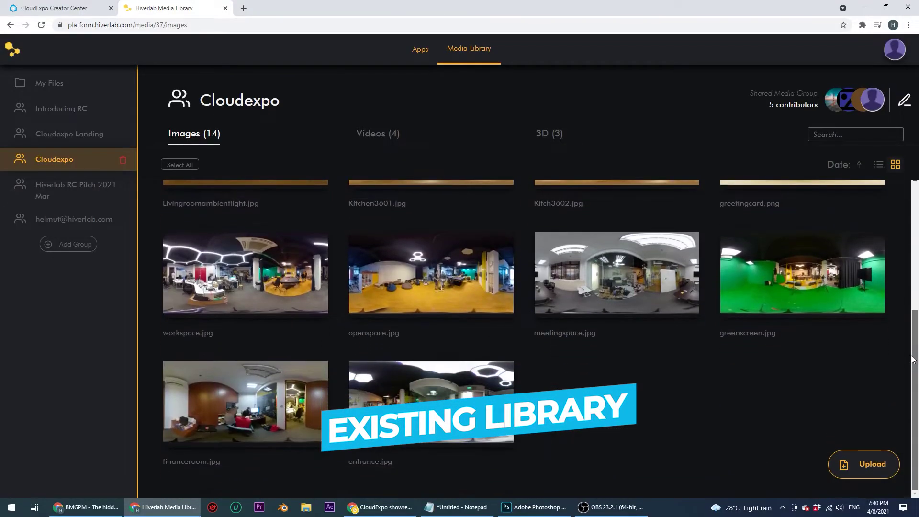
scroll(912, 359, up, 5)
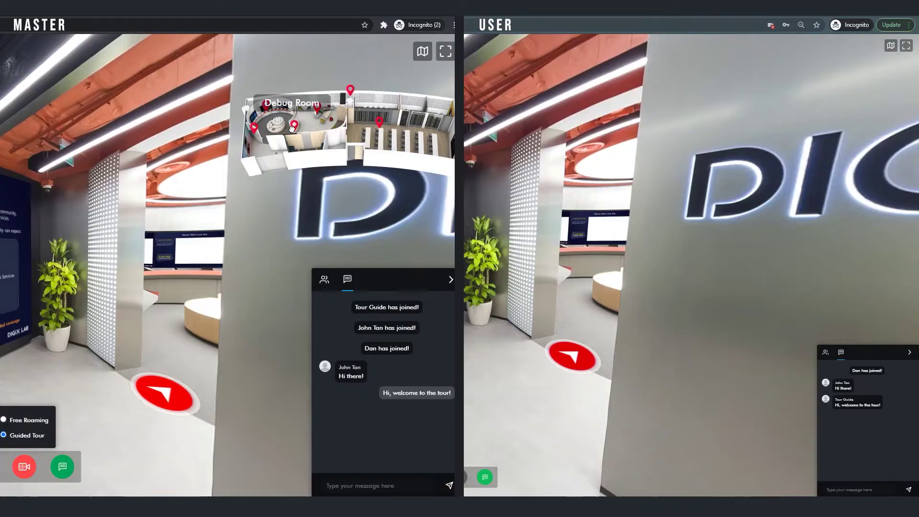
Step: Jump to another tour location from the minimap as the tour guide
click(292, 126)
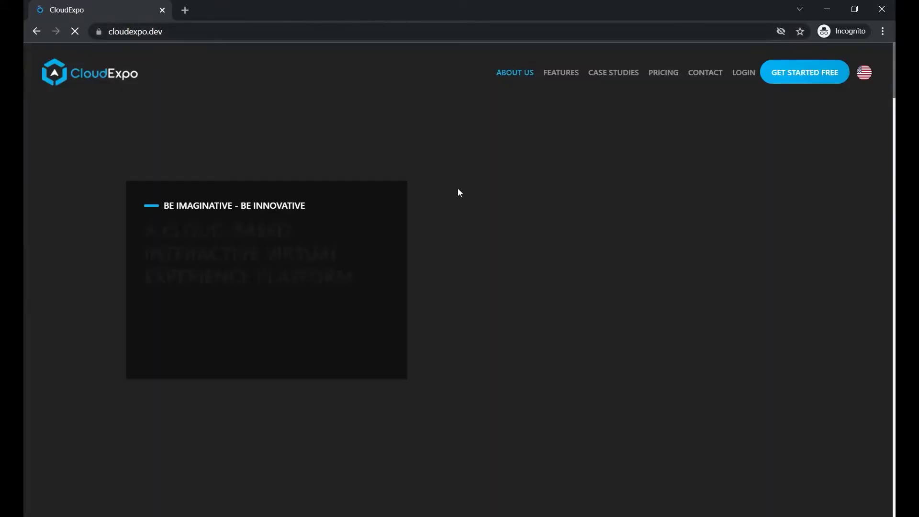
Step: View the case studies on the CloudExpo website, get started with the free plan and launch the editor
click(610, 81)
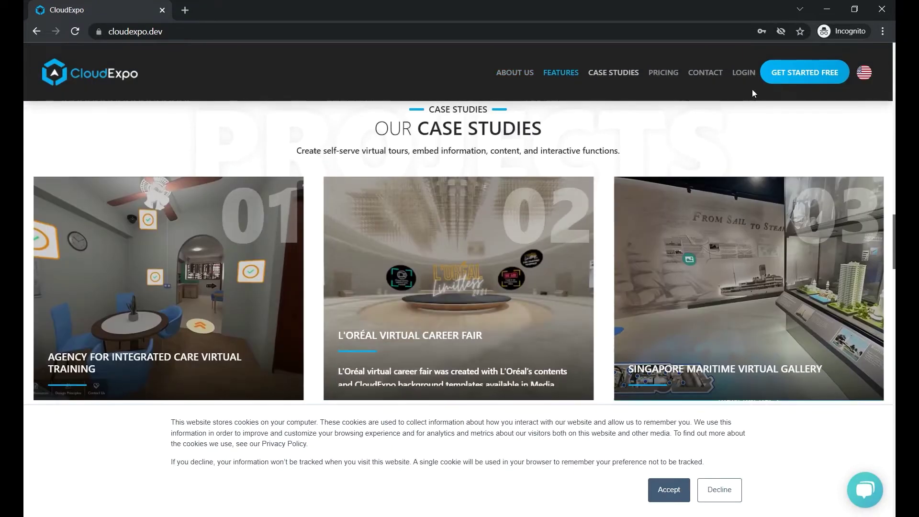
click(773, 80)
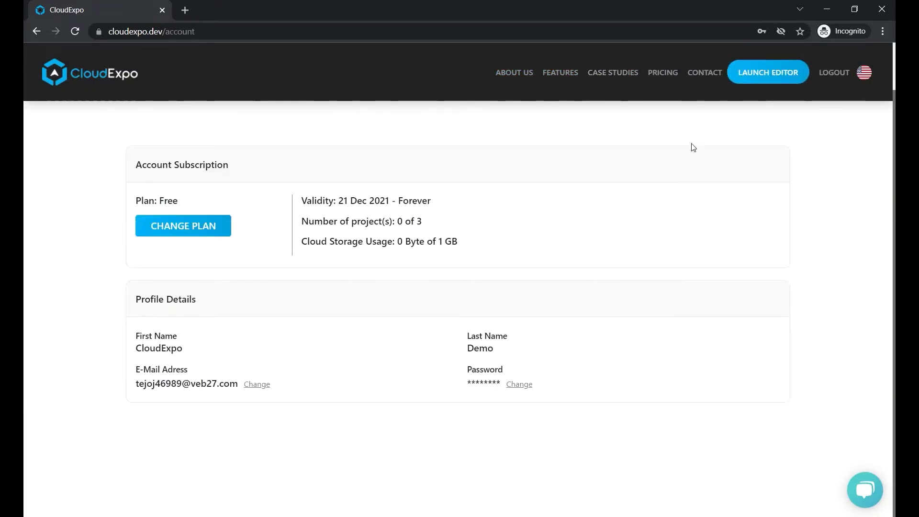
click(774, 80)
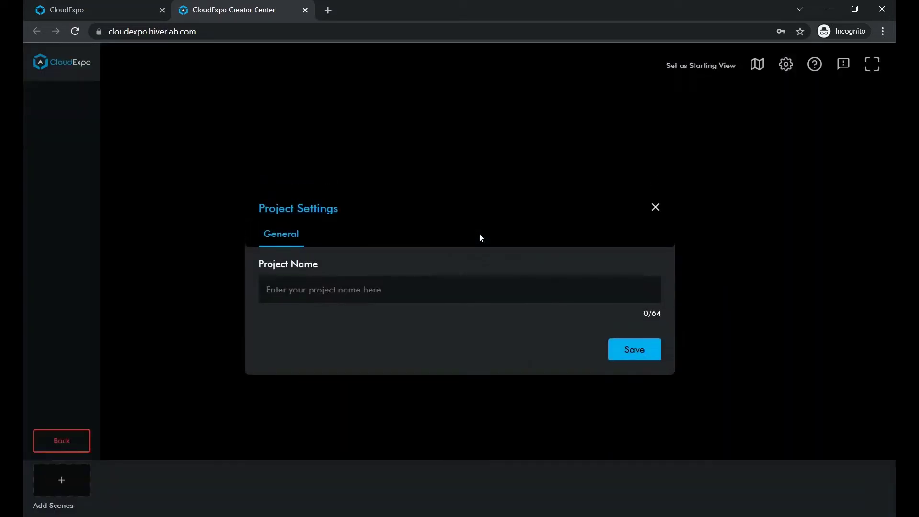
Step: Name the new project "firstproject" and save the project settings
click(448, 290)
text(firstproject)
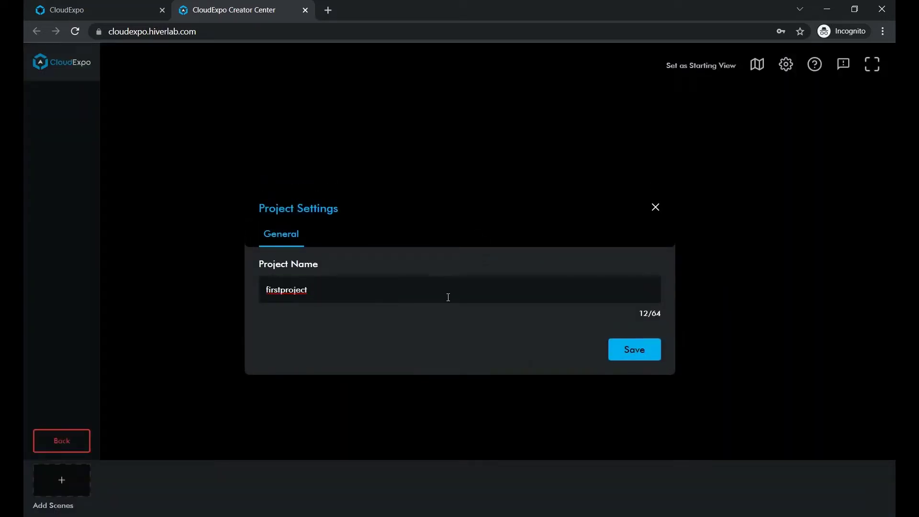
click(629, 350)
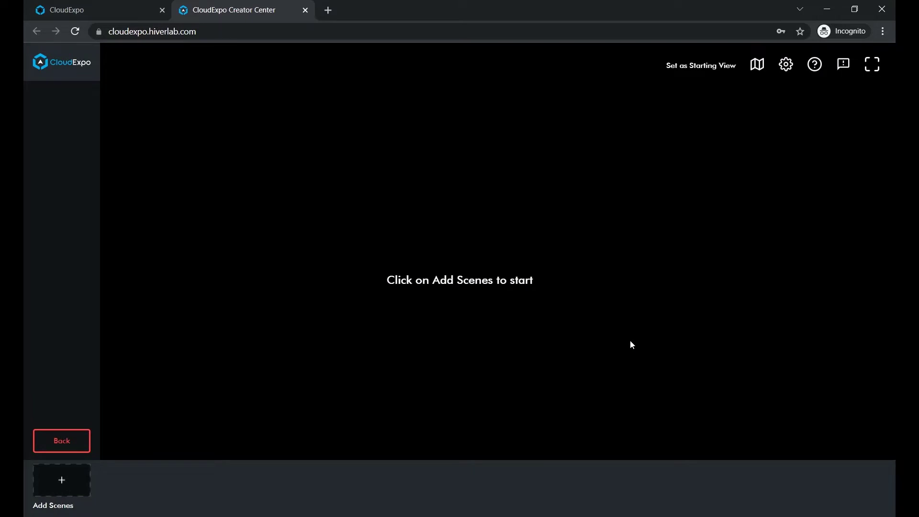
Step: Look up the topics on publishing a project in the FAQ, and close it
click(813, 66)
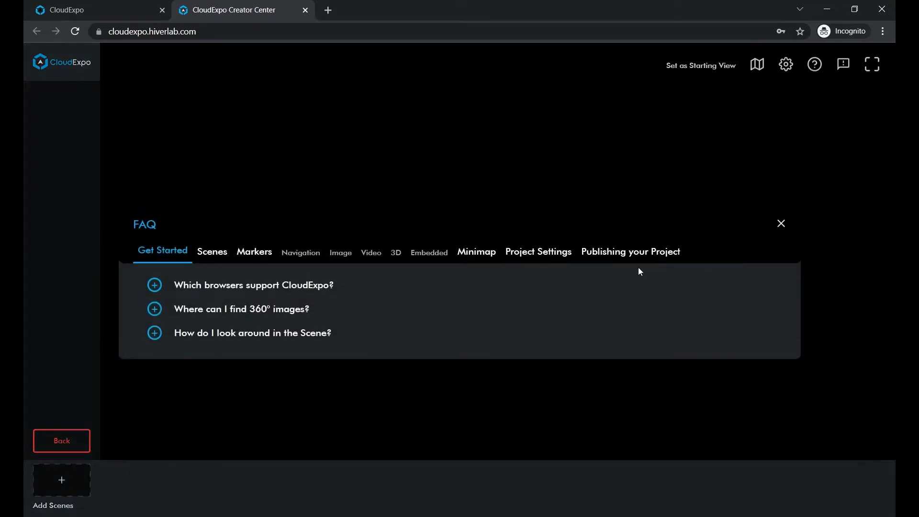
click(646, 253)
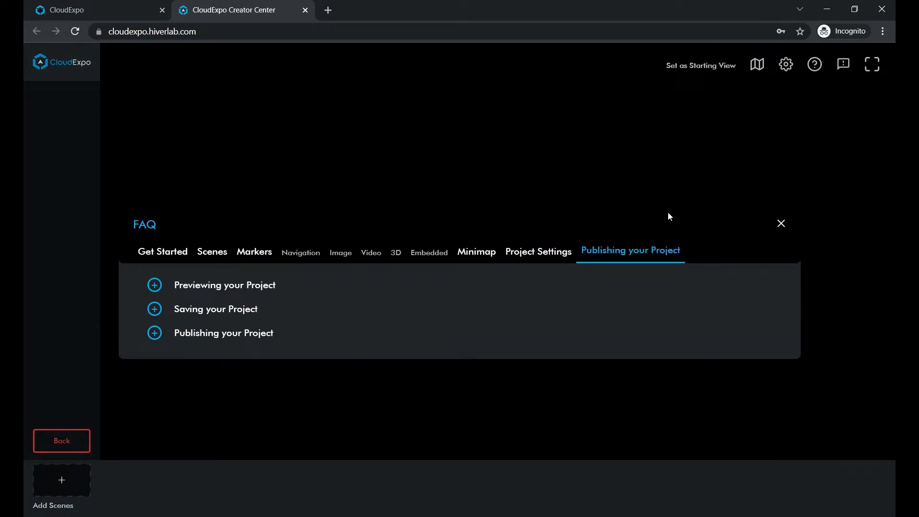
click(782, 224)
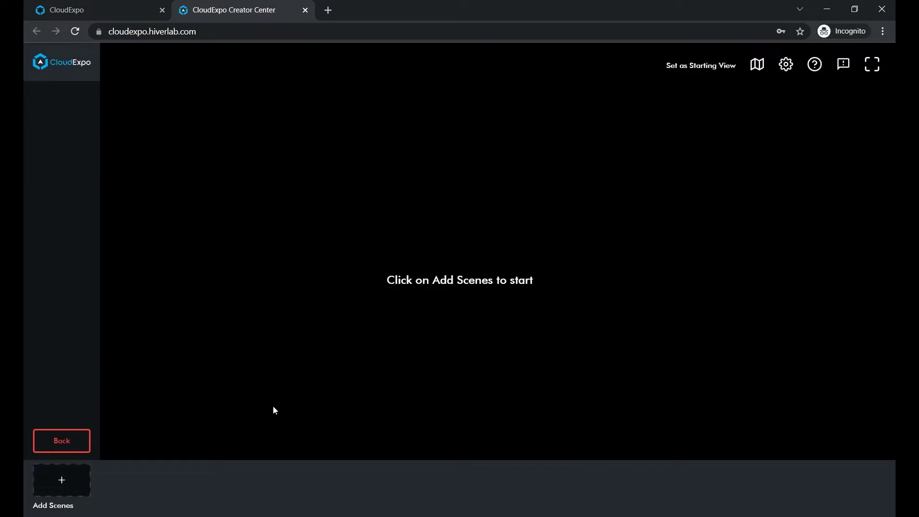
Step: Add Lobby2.jpg from the Asset Library as a scene
click(74, 479)
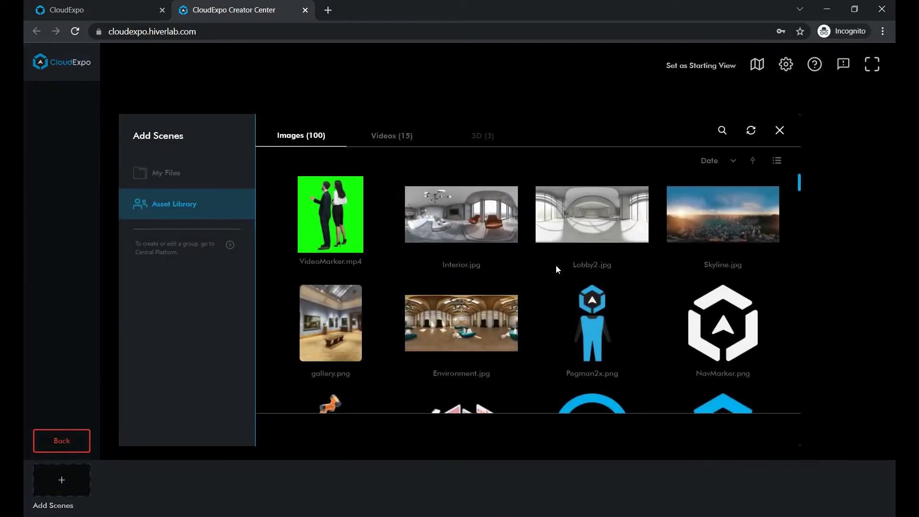
click(591, 230)
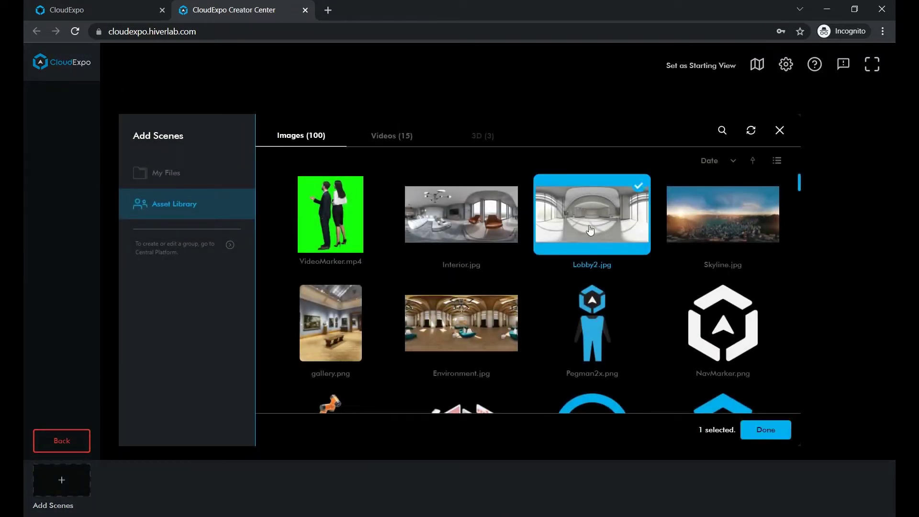
click(763, 431)
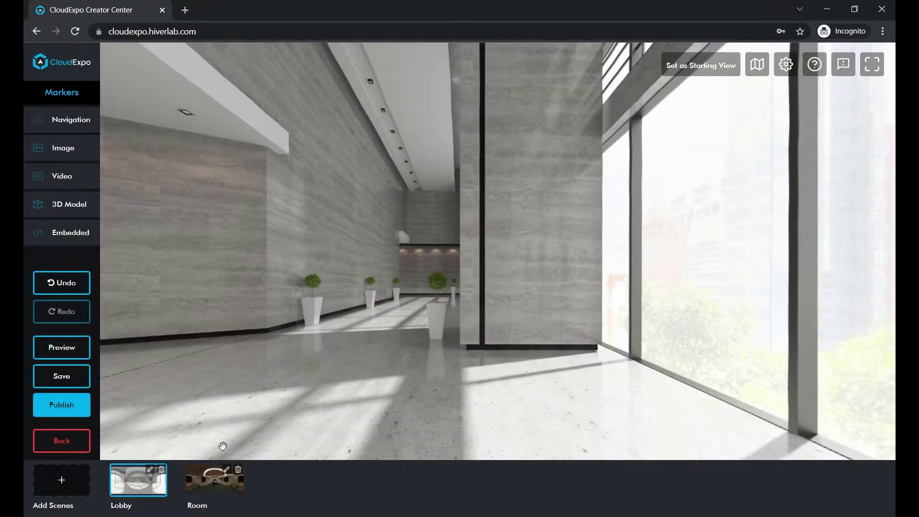
Step: Add a navigation marker to the Lobby scene and move it onto the wall above the first potted plant
click(214, 479)
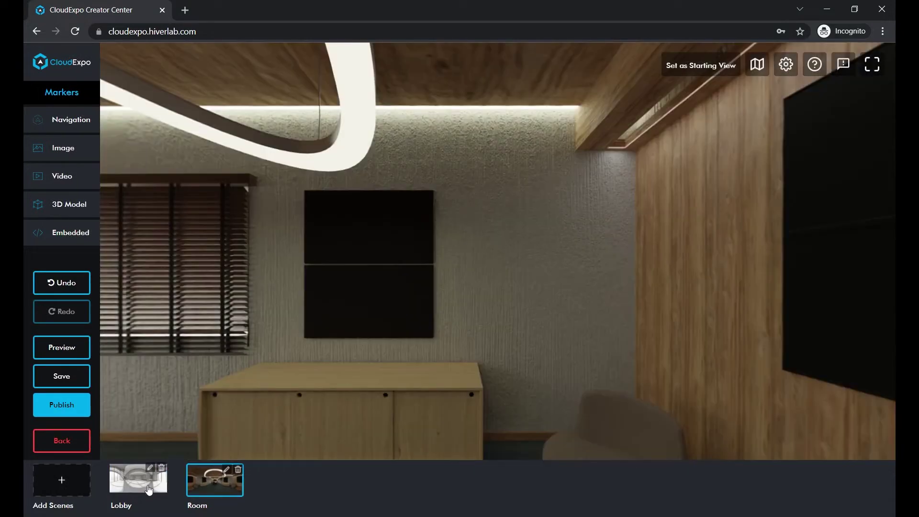
click(149, 488)
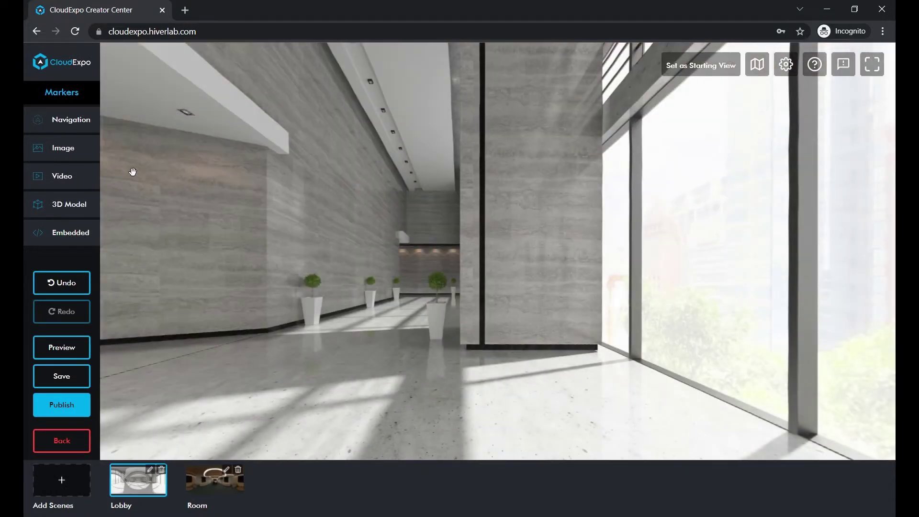
click(91, 121)
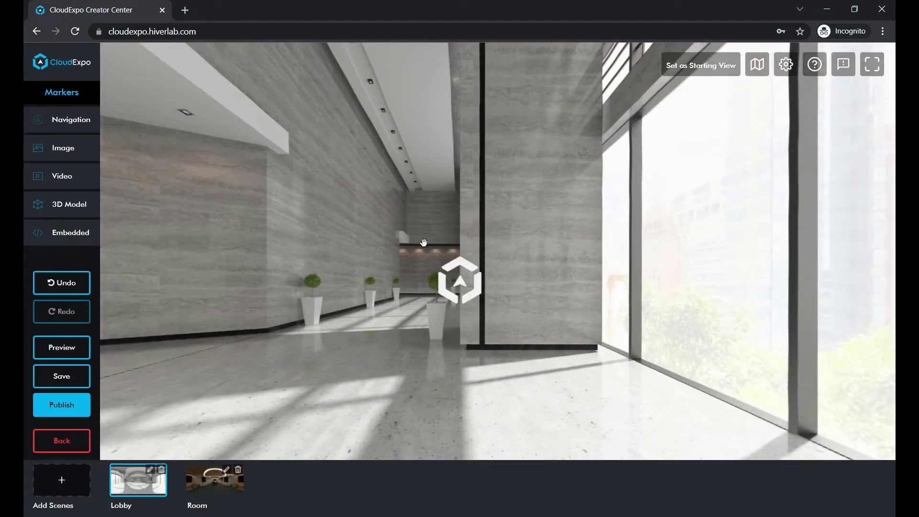
click(455, 288)
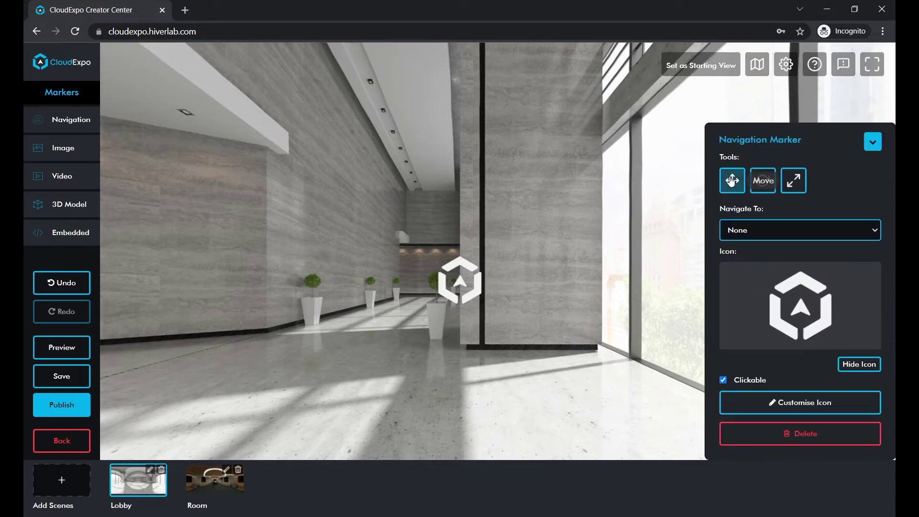
mouse_move(476, 284)
mouse_down()
mouse_move(325, 215)
mouse_move(309, 217)
mouse_up()
Step: Rotate the navigation marker by increasing its pan six increments to align it with the wall
click(763, 159)
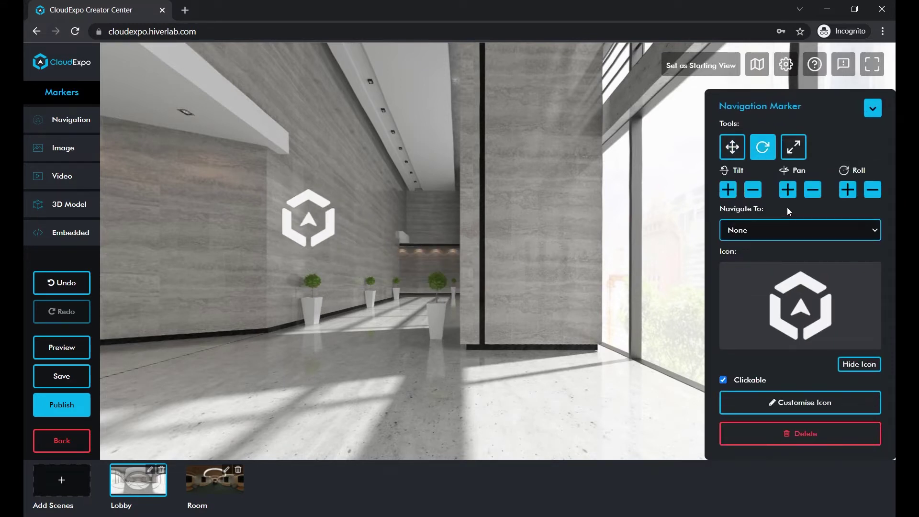
click(788, 190)
click(788, 190)
click(787, 189)
click(788, 189)
click(790, 188)
click(790, 188)
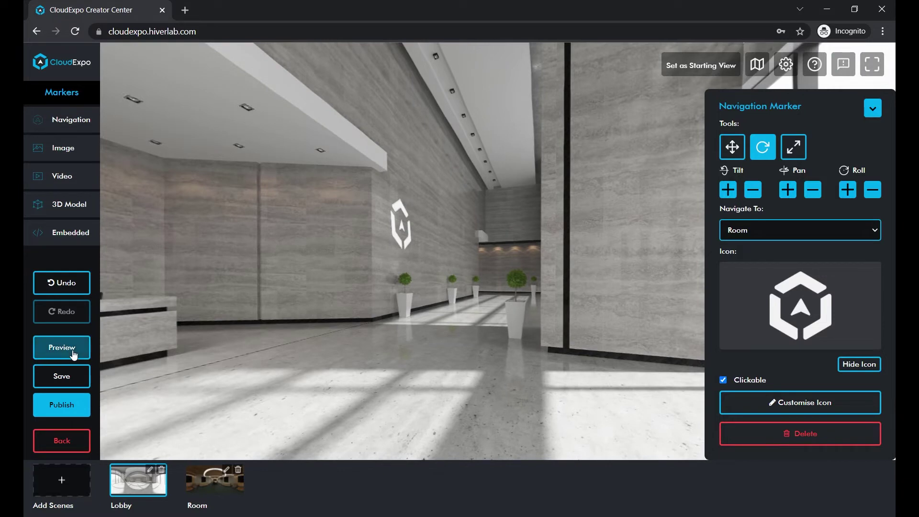
Step: Preview the project and test the navigation marker on the lobby wall
click(62, 348)
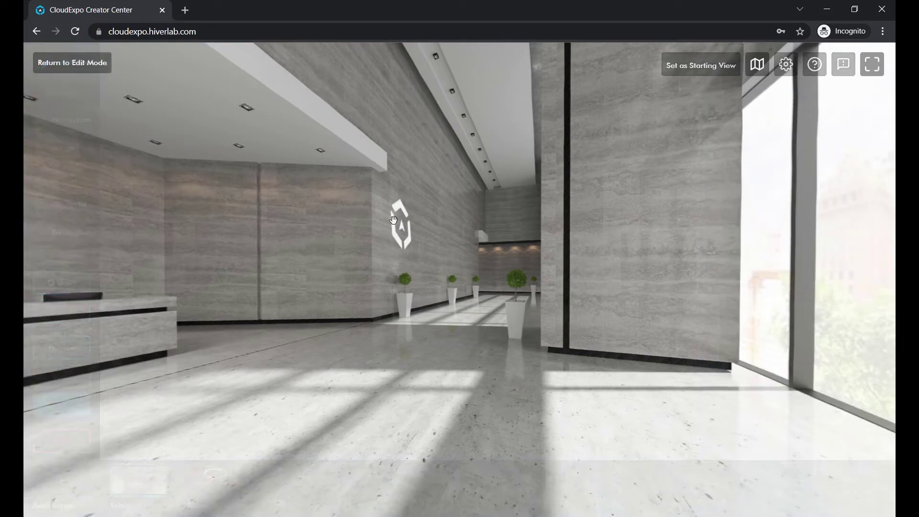
click(404, 233)
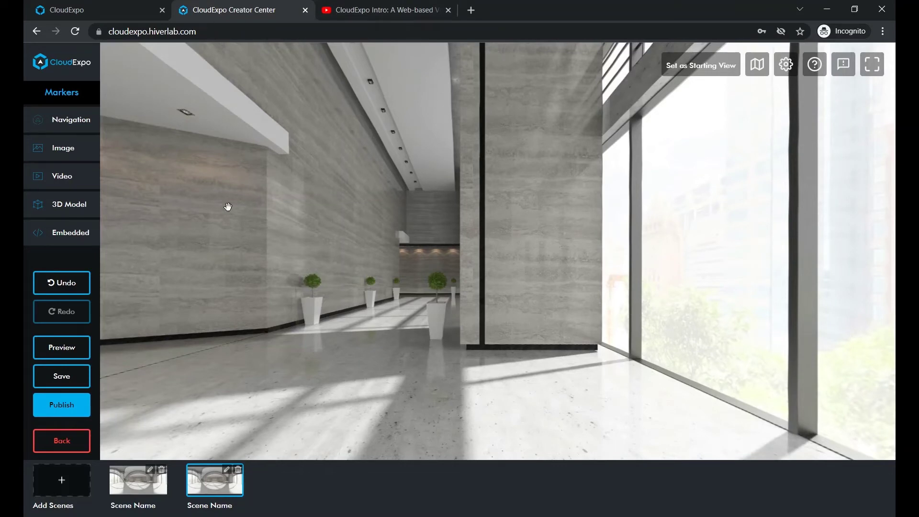
Step: Start adding an embedded marker and copy the embed code of the YouTube video "CloudExpo Intro: A Web-based Virtual Tour Platform"
click(73, 232)
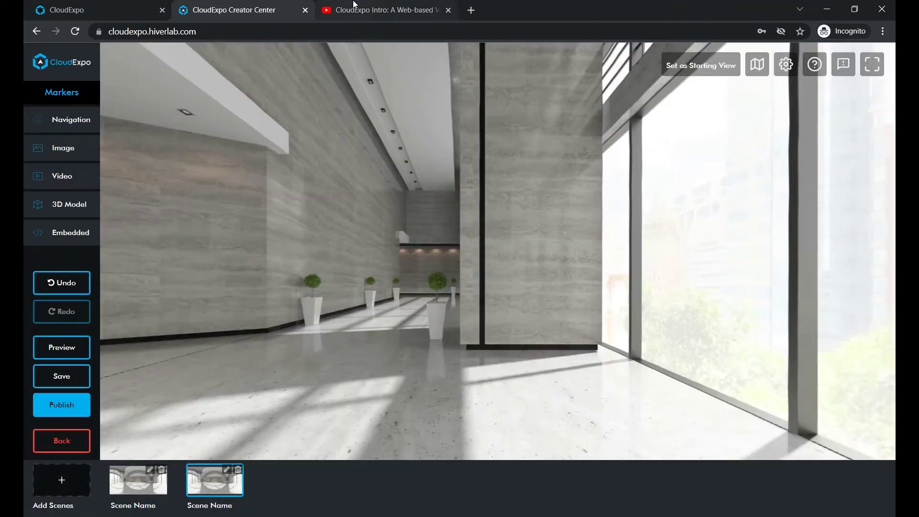
click(354, 6)
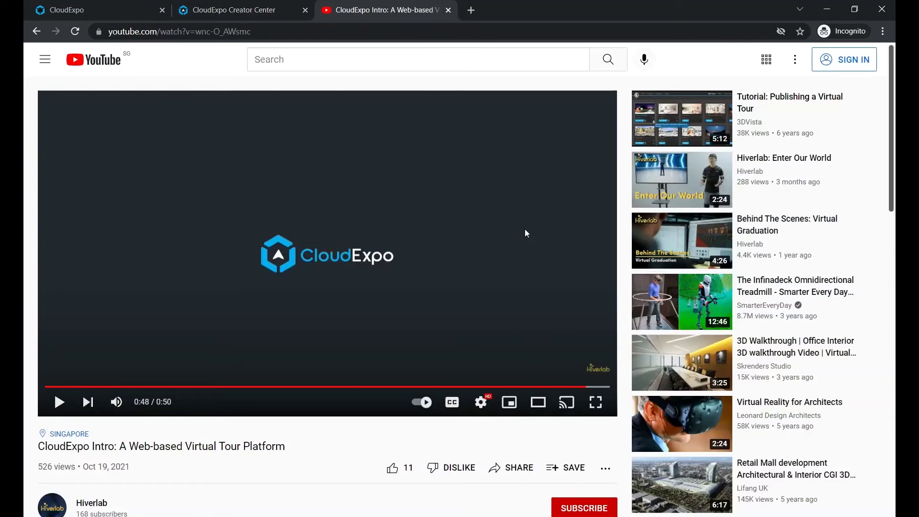
click(510, 467)
click(335, 256)
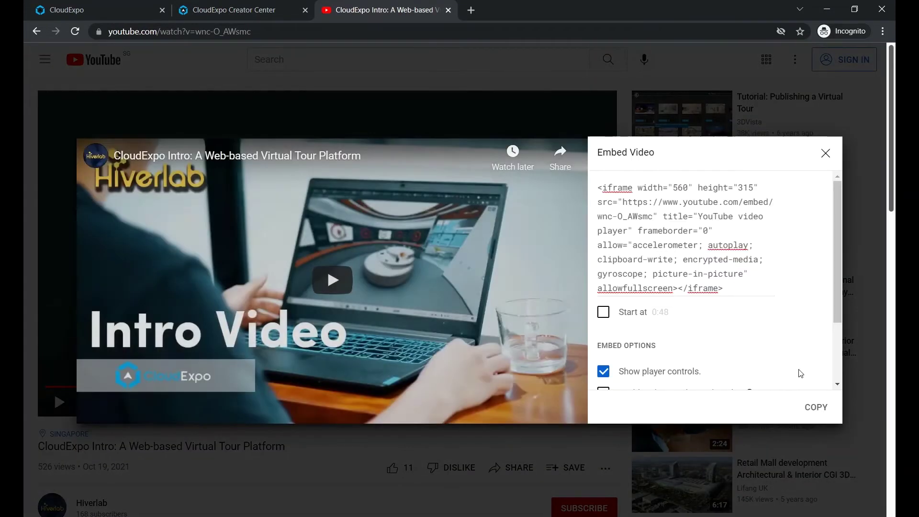
click(817, 407)
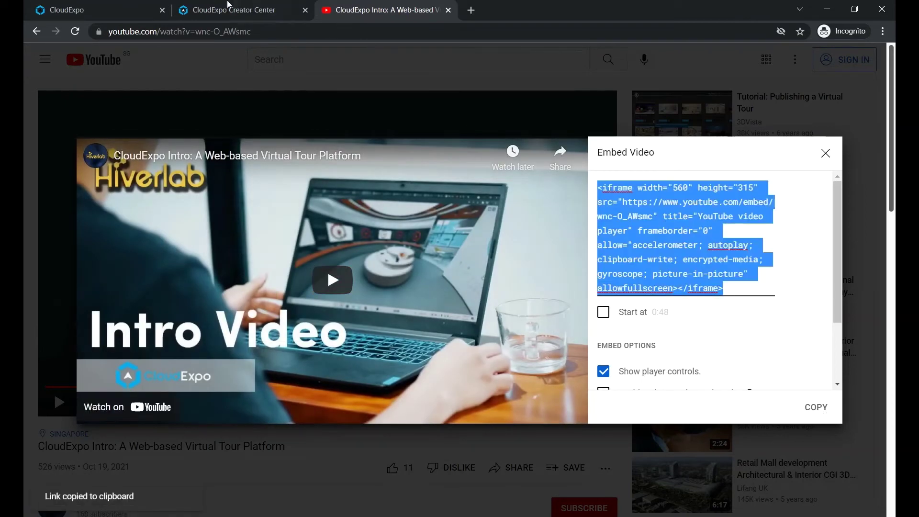
Step: Return to CloudExpo Creator Center and paste the YouTube iframe code as the source of the embedded content
click(230, 9)
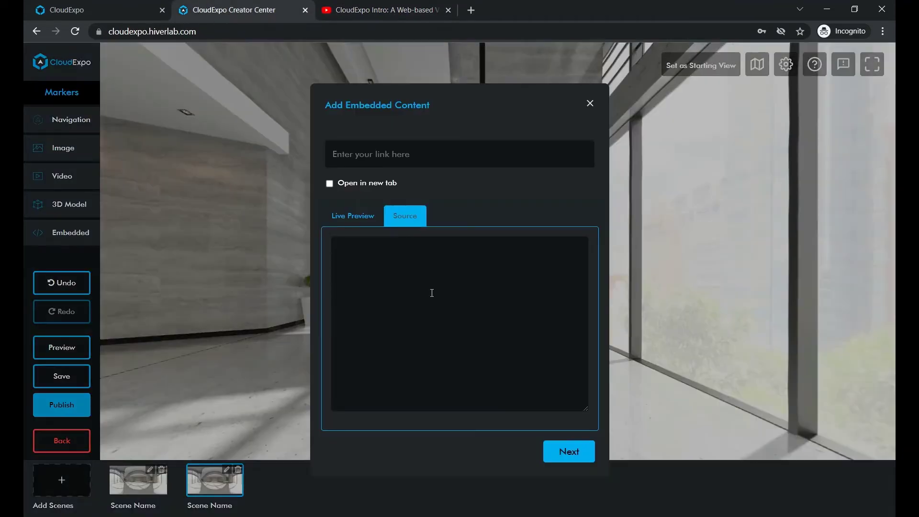
click(432, 293)
key(ctrl+v)
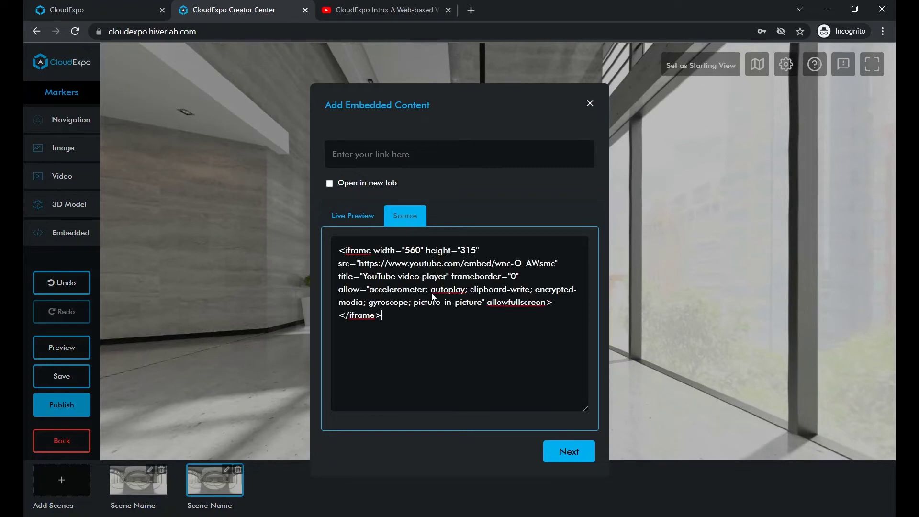
Step: Place the YouTube embedded marker in the scene and update its iframe code to a width of 800 and a greater height
click(569, 451)
click(455, 282)
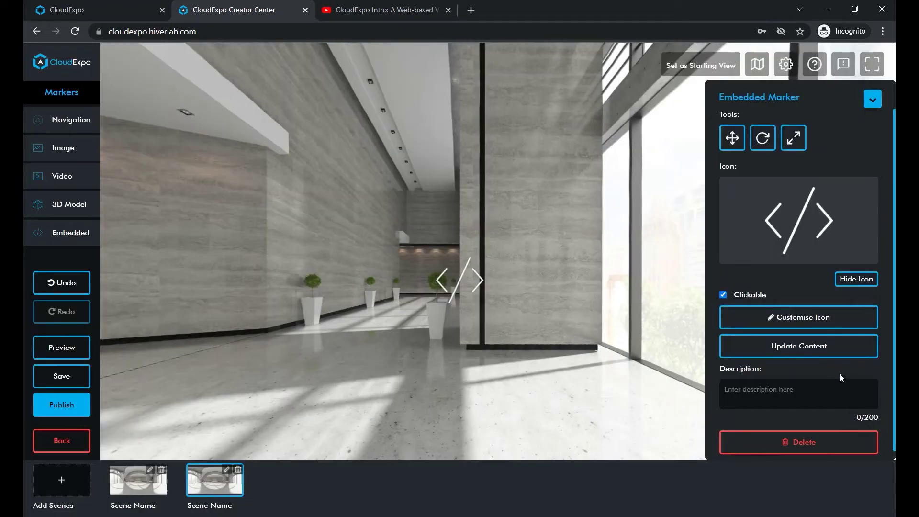
click(799, 346)
double_click(413, 251)
text(800)
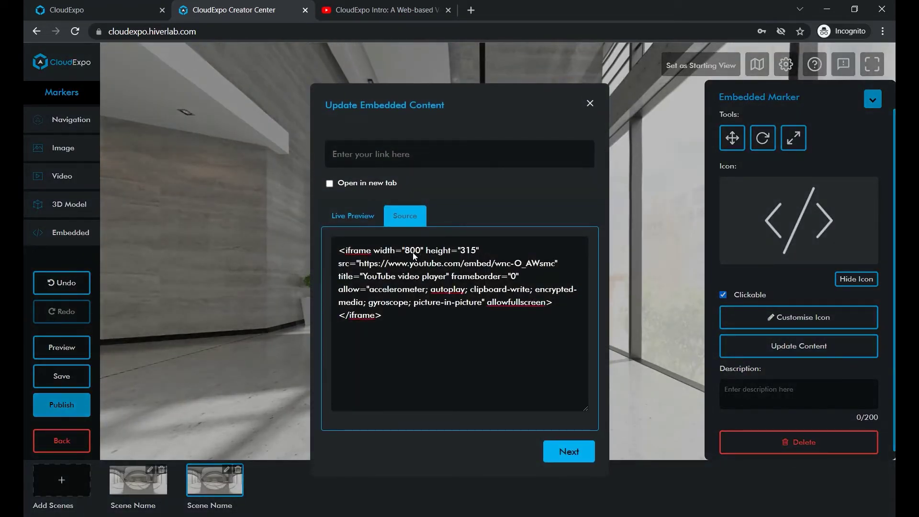
key(shift+Right)
key(shift+Right)
key(shift+Right)
text(5)
click(558, 448)
Step: Preview the project, open the embedded YouTube marker to check the resized video window, and close it
click(62, 347)
click(456, 282)
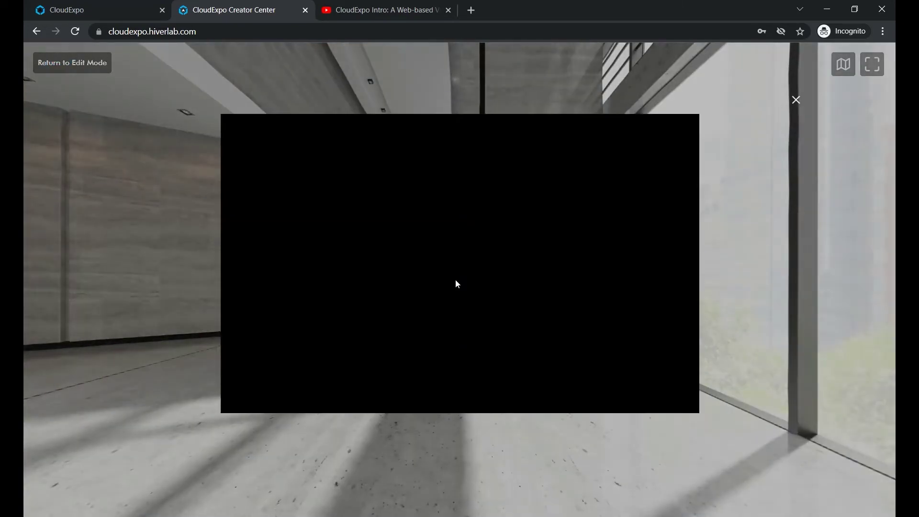
click(795, 101)
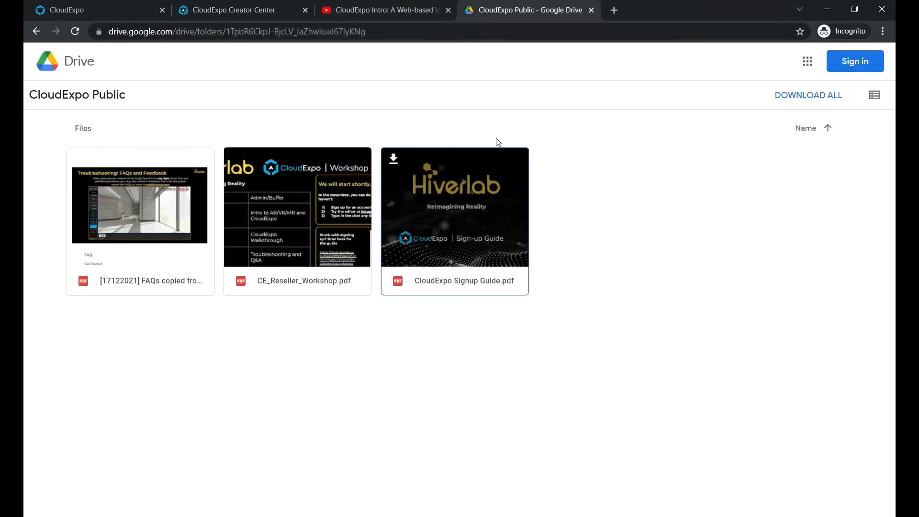
Step: Open CloudExpo Signup Guide.pdf from the CloudExpo Public folder in Google Drive and copy its HTML embed code
click(493, 206)
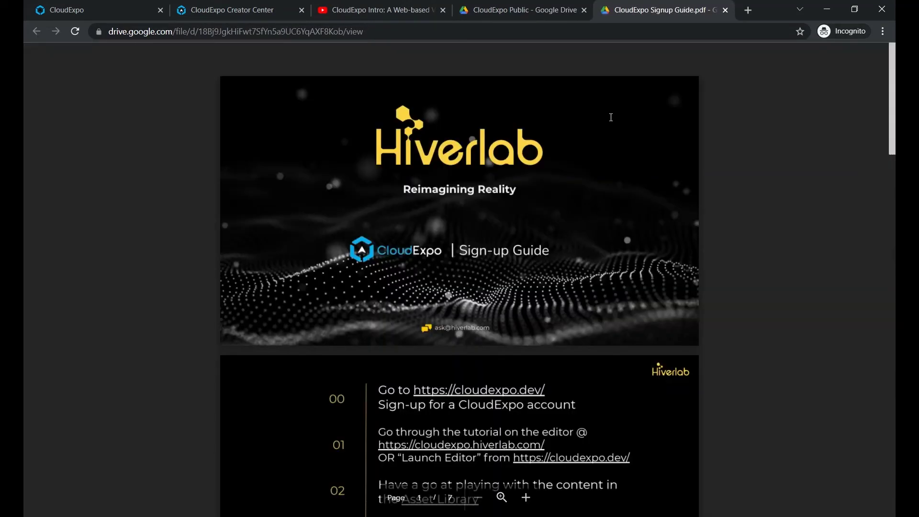
click(819, 60)
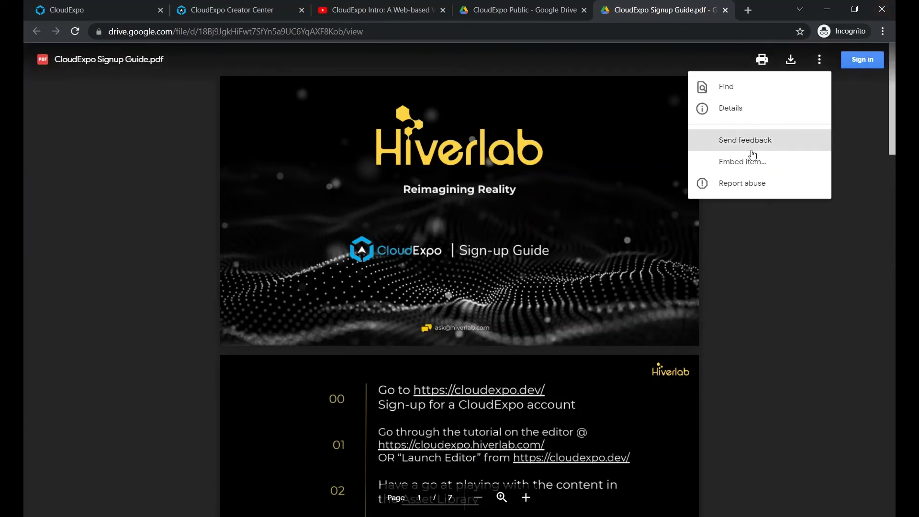
click(752, 158)
click(473, 292)
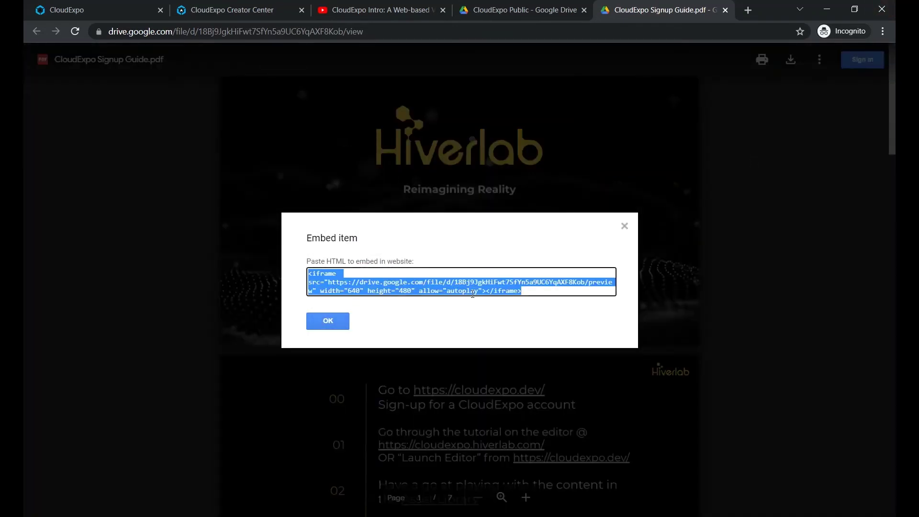
Step: Switch back to CloudExpo Creator Center and move the YouTube marker up onto the upper part of the wall panel
key(ctrl+2)
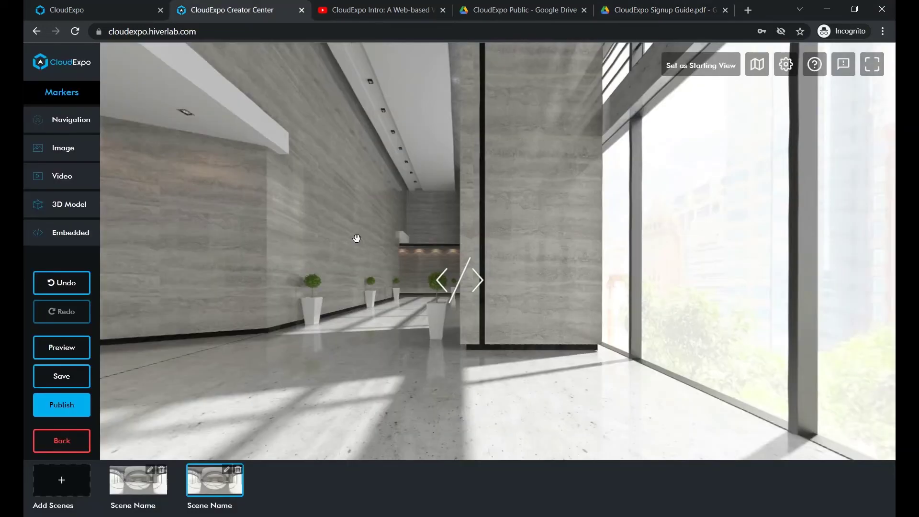
click(463, 280)
click(732, 139)
mouse_move(488, 280)
mouse_down()
mouse_move(527, 195)
mouse_move(538, 138)
mouse_up()
Step: Add a second embedded marker using the copied Google Drive iframe code of the sign-up guide as its source
click(56, 229)
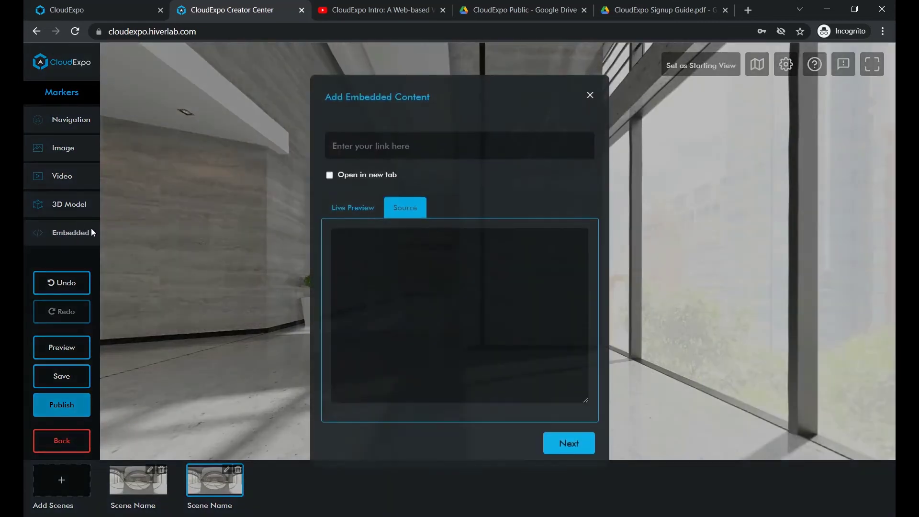
click(360, 289)
key(ctrl+v)
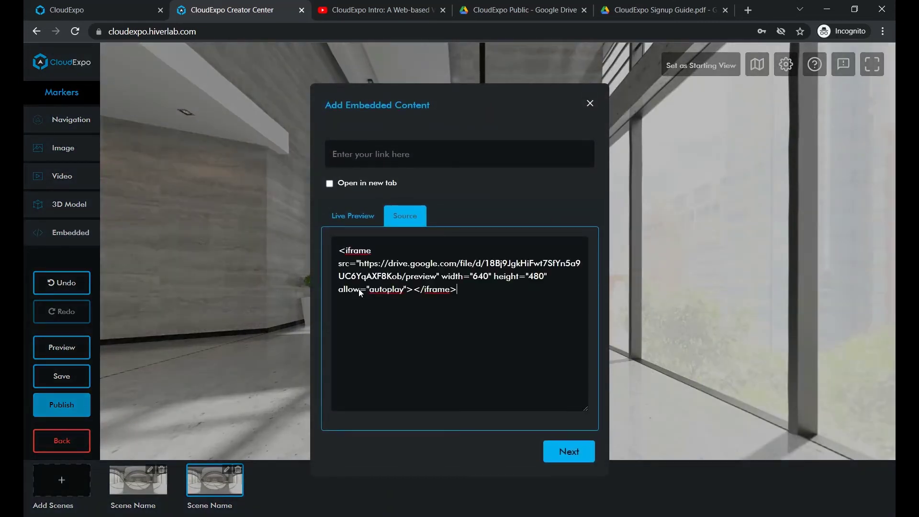
click(569, 451)
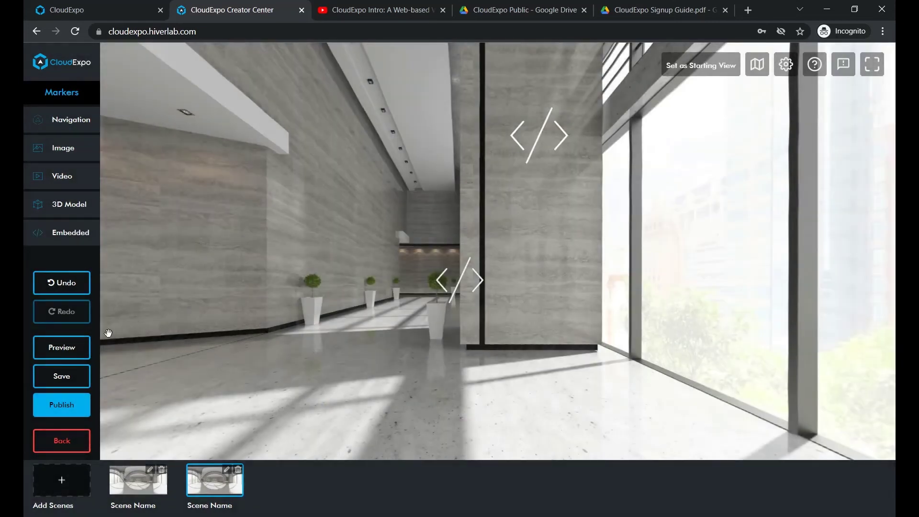
Step: Preview the embedded sign-up guide marker and move it onto the wall panel below the YouTube marker, near the windows
click(61, 347)
click(469, 279)
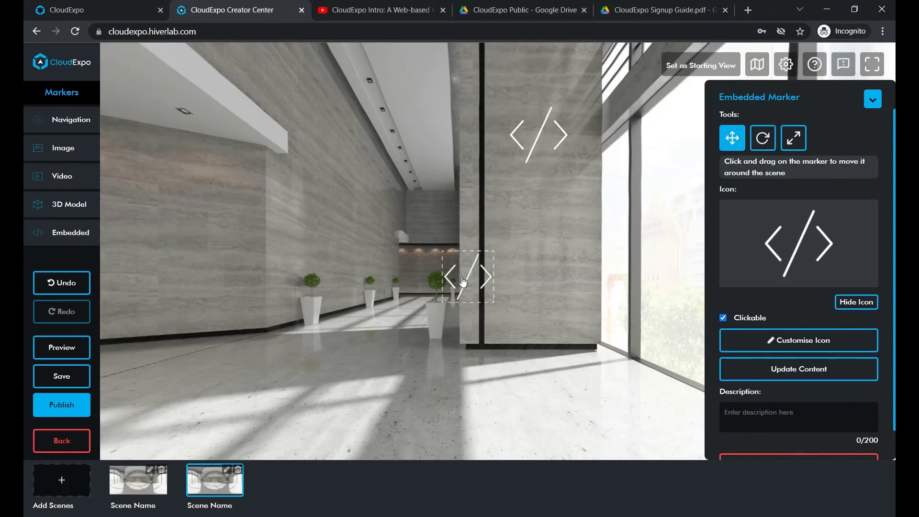
drag(467, 273, 581, 242)
Step: Add a third embedded marker with the CloudExpo website's address pasted as its link
click(73, 235)
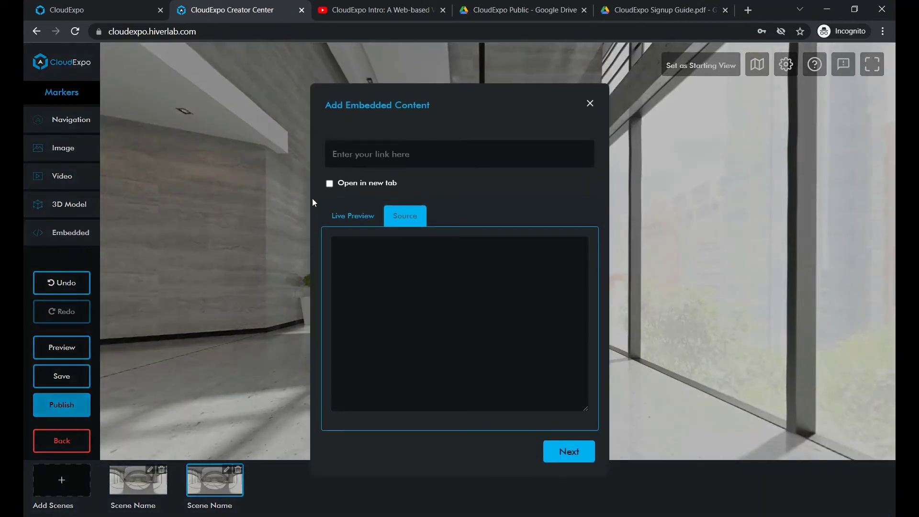
click(396, 157)
key(ctrl+v)
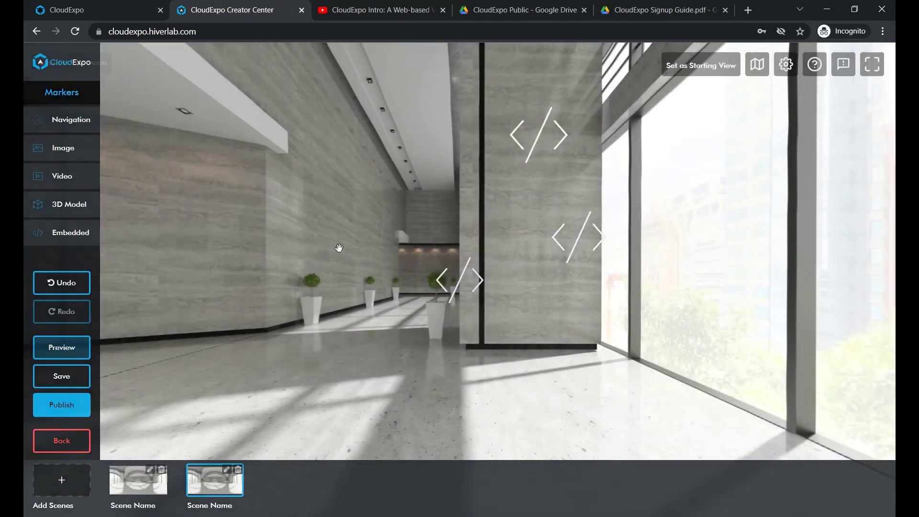
Step: Preview the project and open the newest embedded marker to check the CloudExpo website inside the tour
click(76, 346)
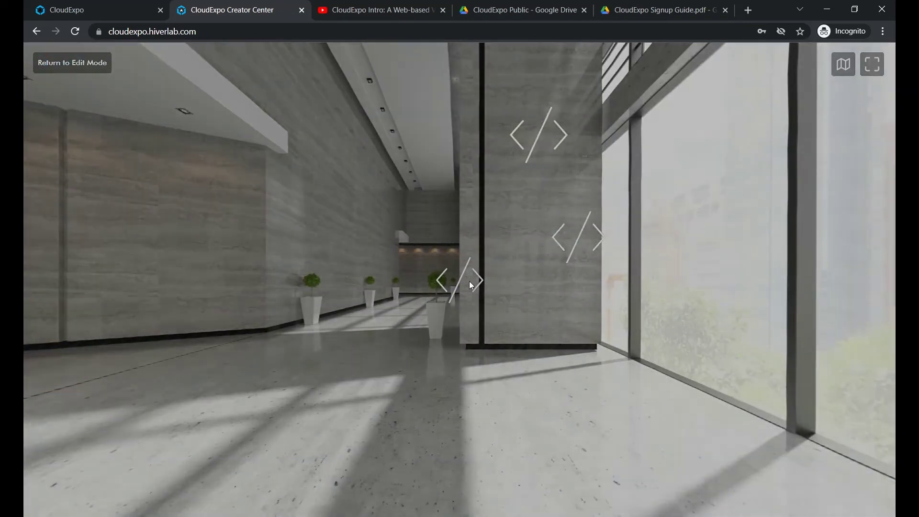
click(470, 282)
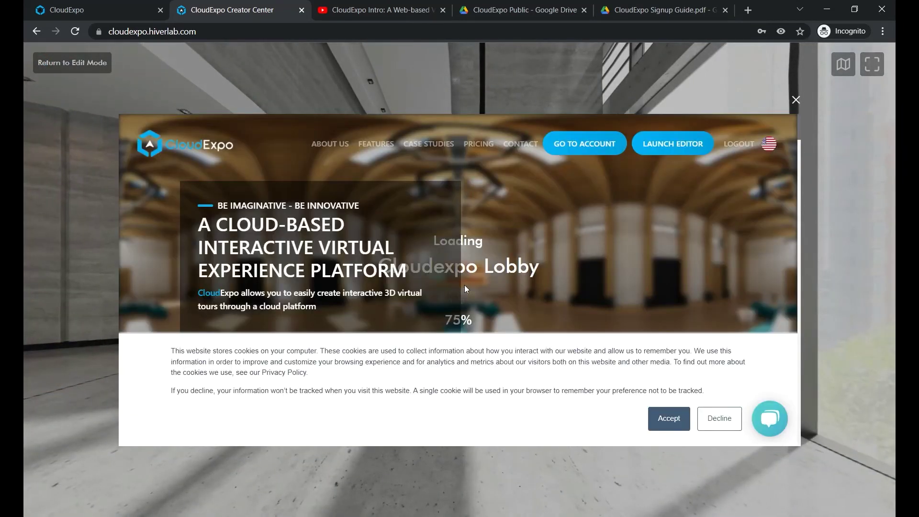